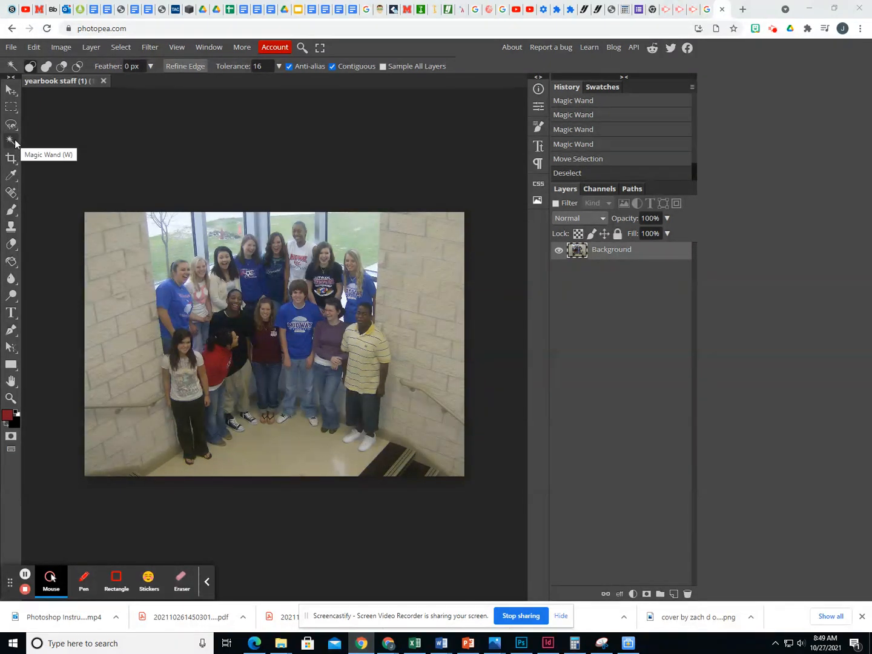
Outline the brick wall on the left side of the photo, along the window and students, with the Magnetic Lasso
click(12, 141)
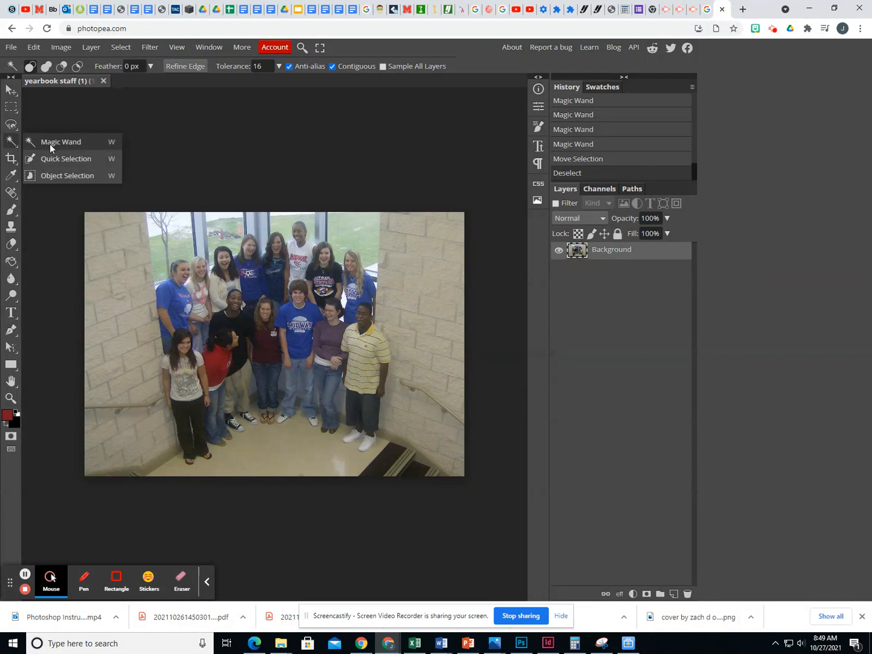
click(9, 127)
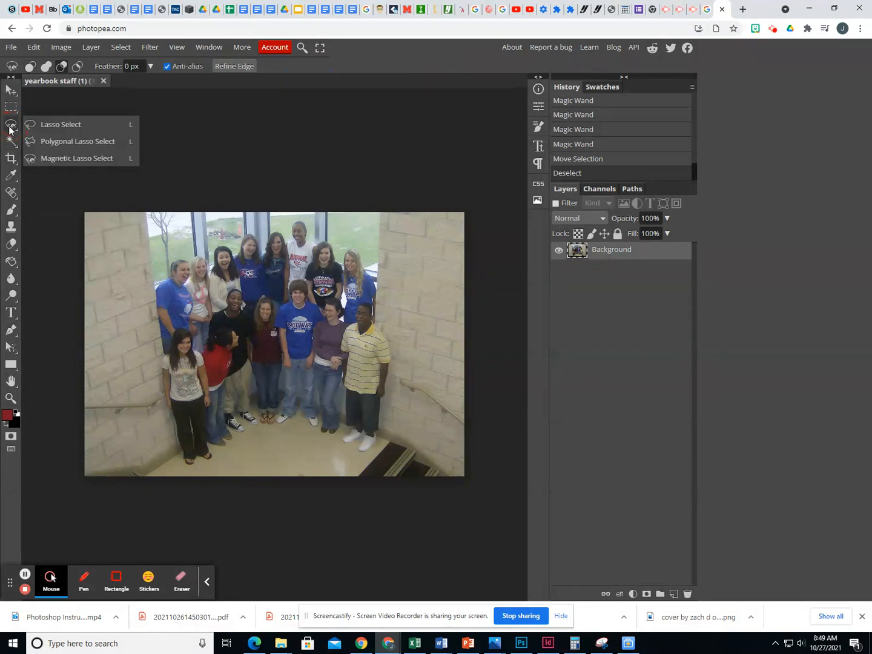
click(61, 158)
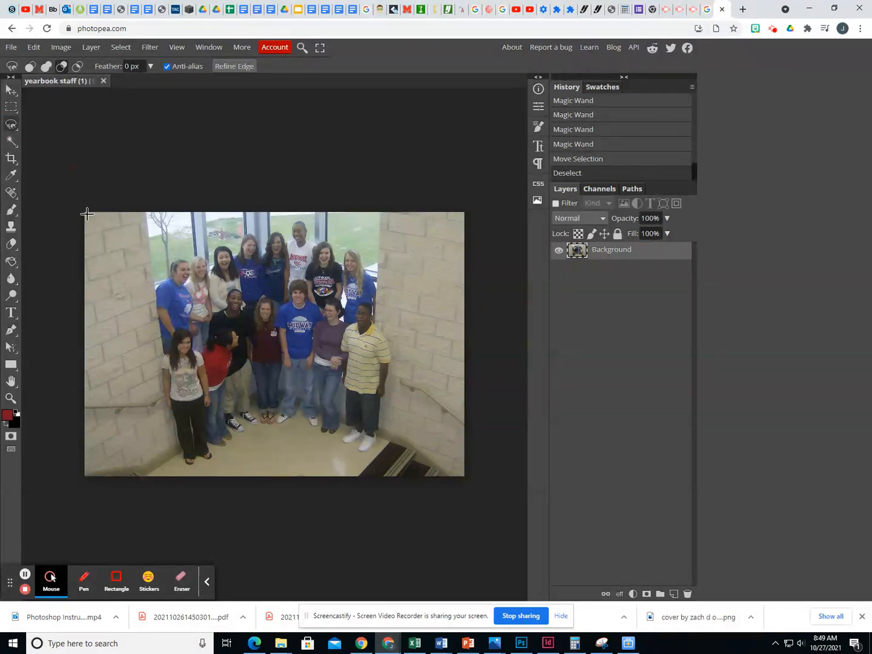
click(85, 212)
click(141, 216)
click(152, 292)
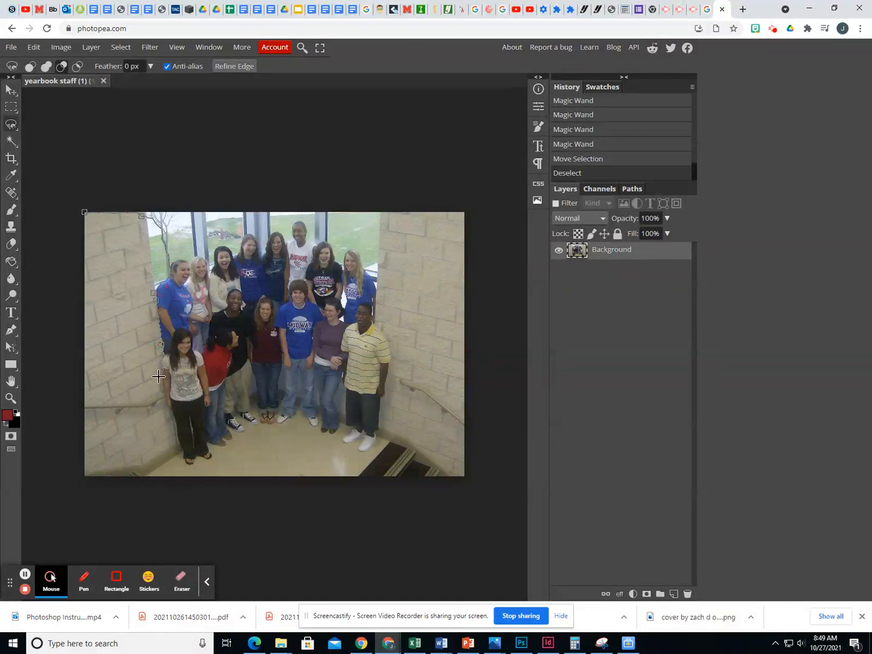
click(101, 470)
click(84, 468)
click(84, 383)
click(84, 213)
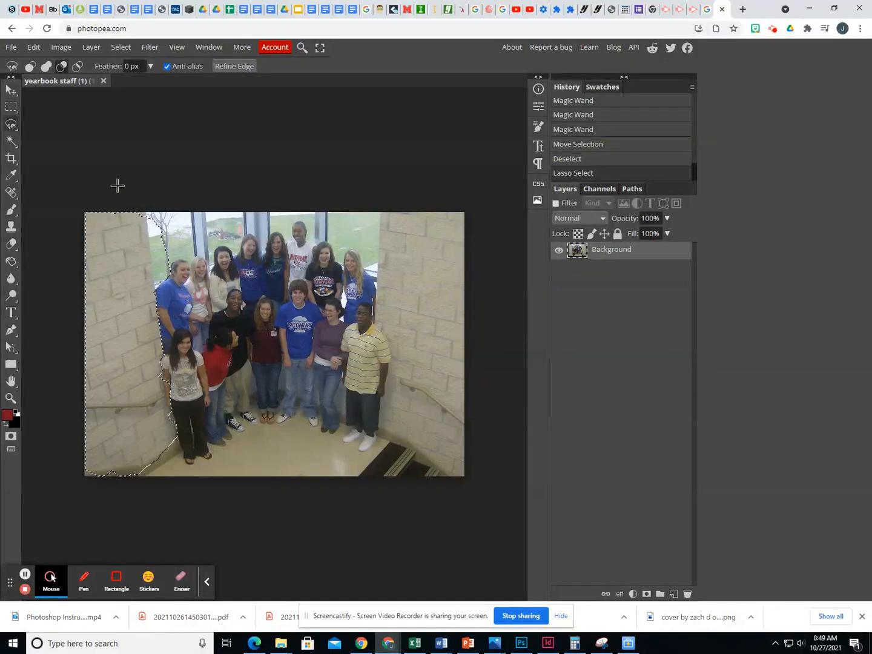
Subtract the window and grass areas beside the left wall from the selection with the Magic Wand in Subtract mode
right_click(9, 143)
click(9, 143)
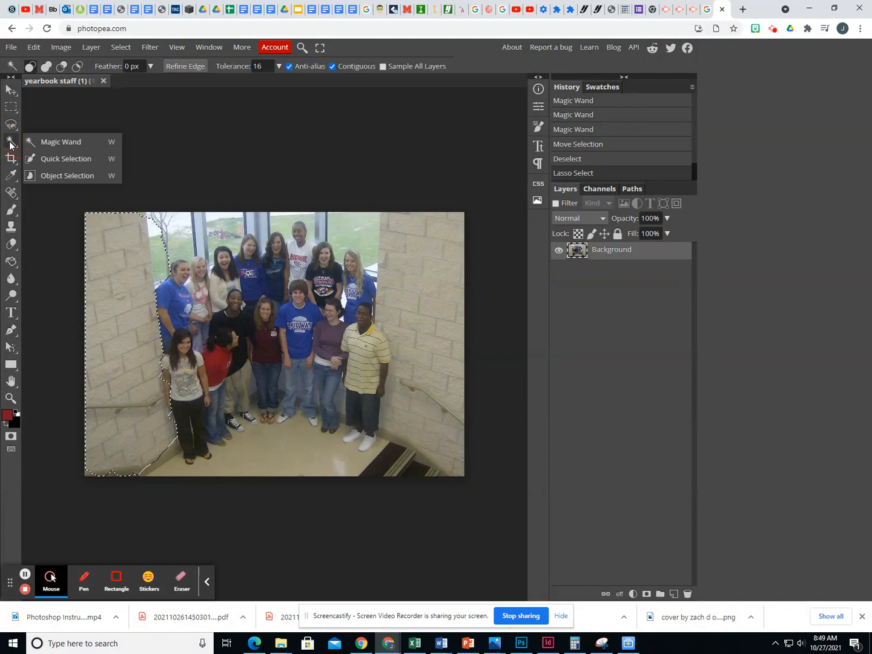
click(51, 142)
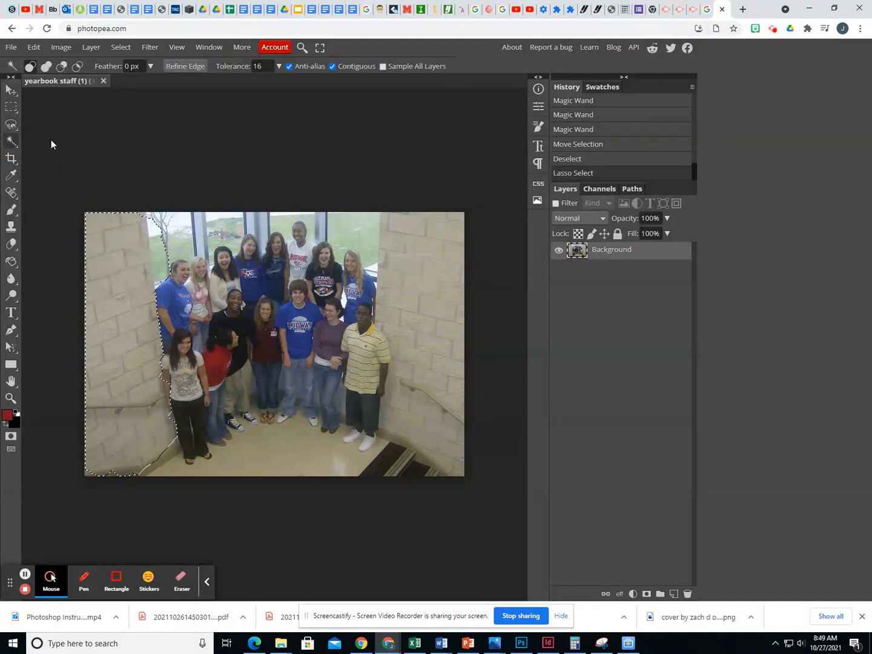
click(61, 66)
click(161, 244)
click(160, 242)
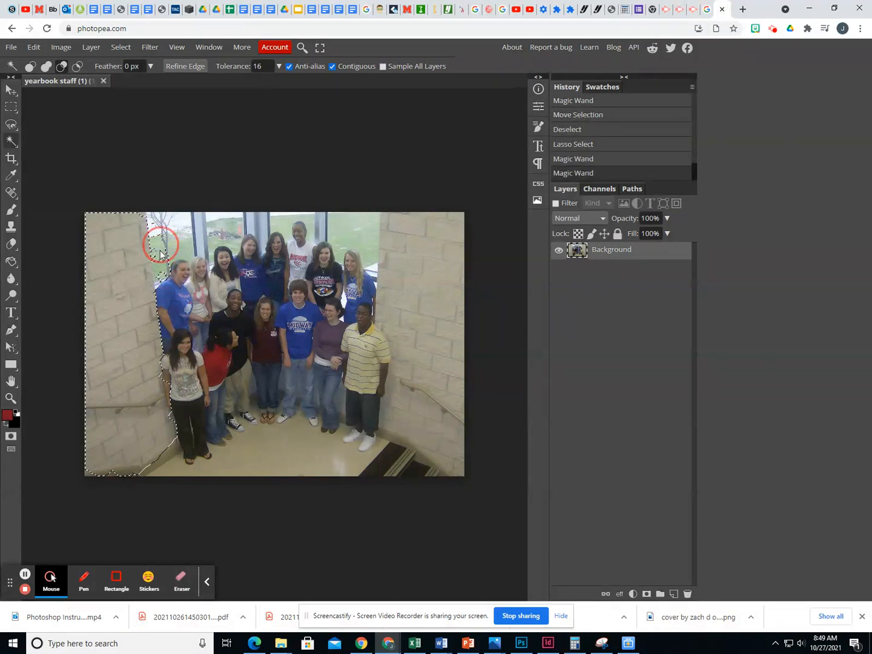
click(164, 269)
click(165, 266)
click(166, 260)
click(168, 259)
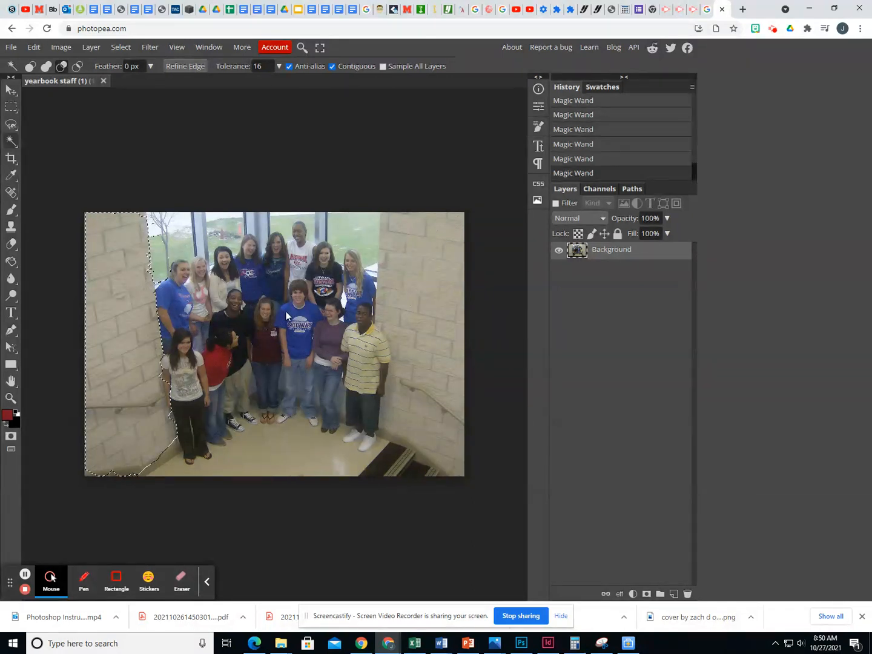
Sample the blue of the front boy's T-shirt as the foreground colour and add a new layer
click(12, 176)
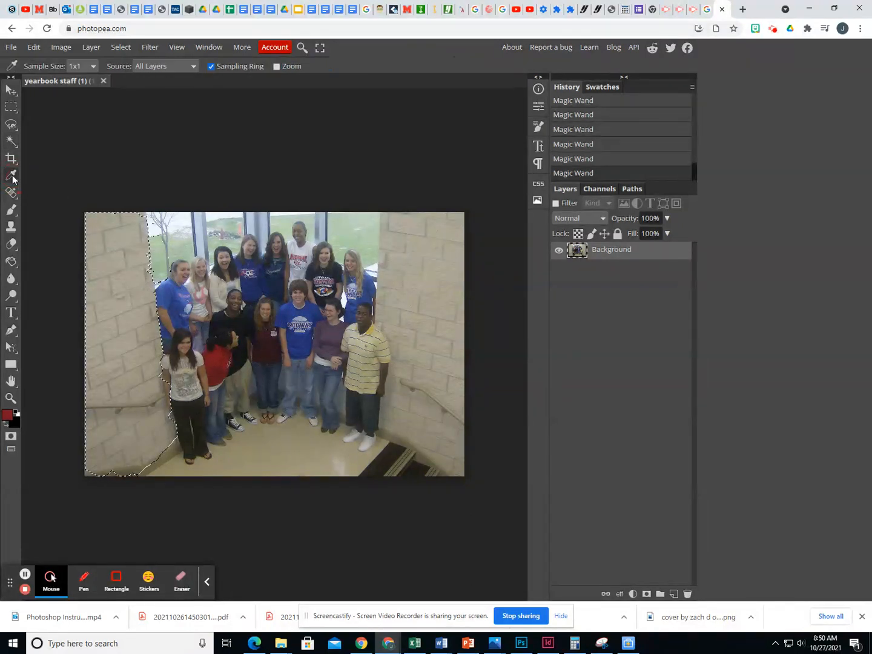
click(285, 313)
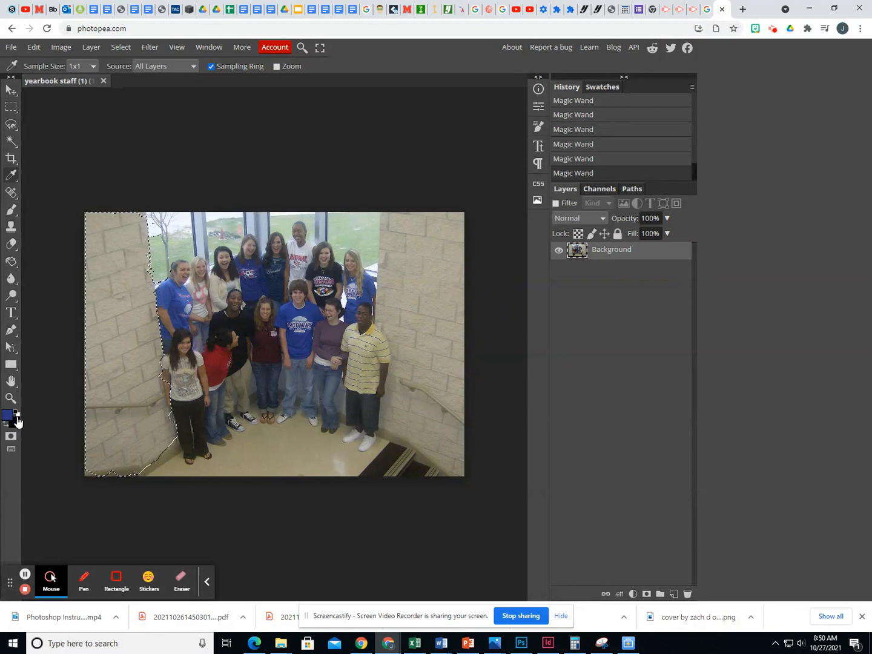
click(94, 48)
mouse_move(152, 63)
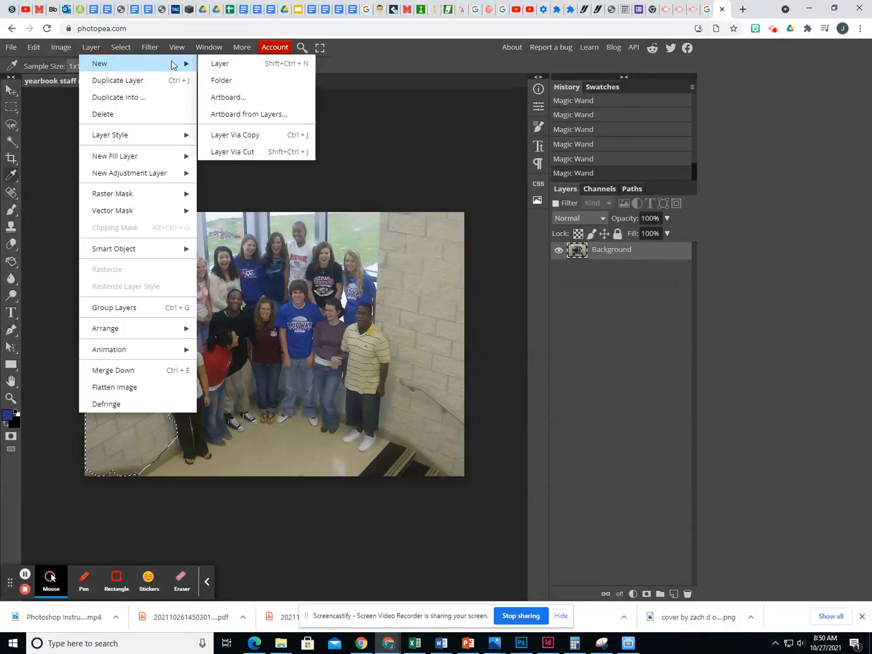
click(219, 63)
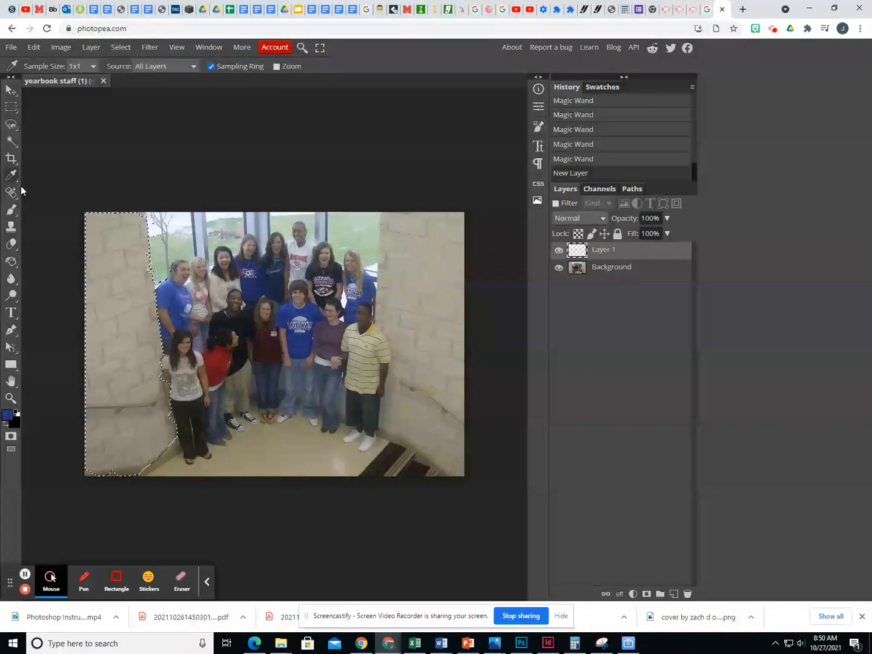
Fill the left wall selection on the new layer with the sampled blue using the Paint Bucket Tool
click(11, 265)
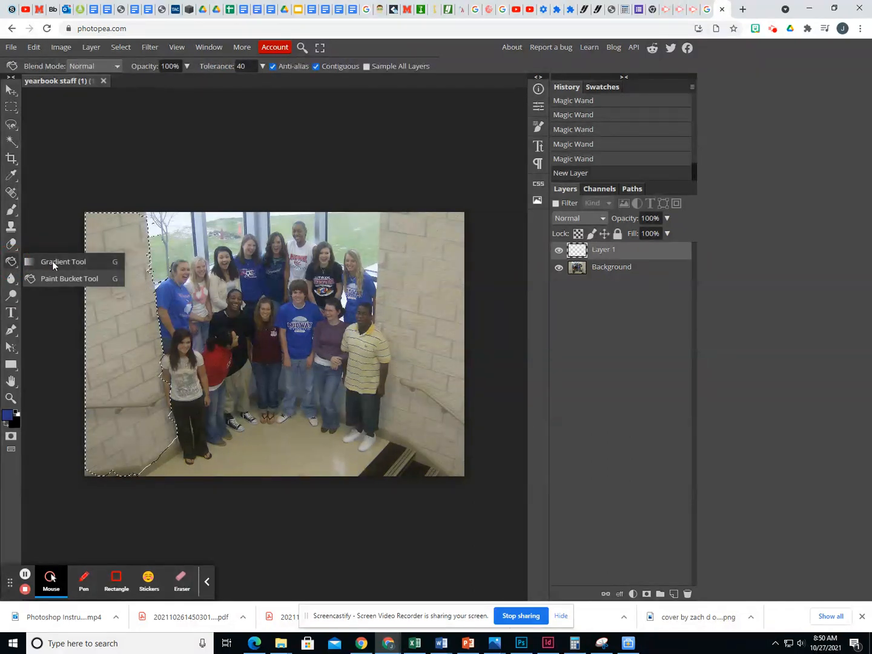
click(11, 265)
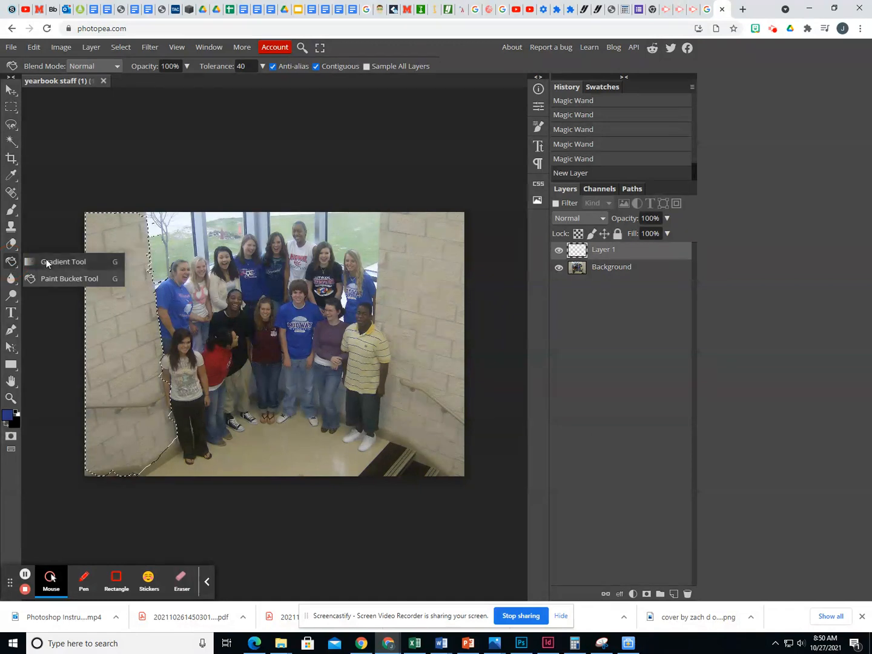
click(48, 277)
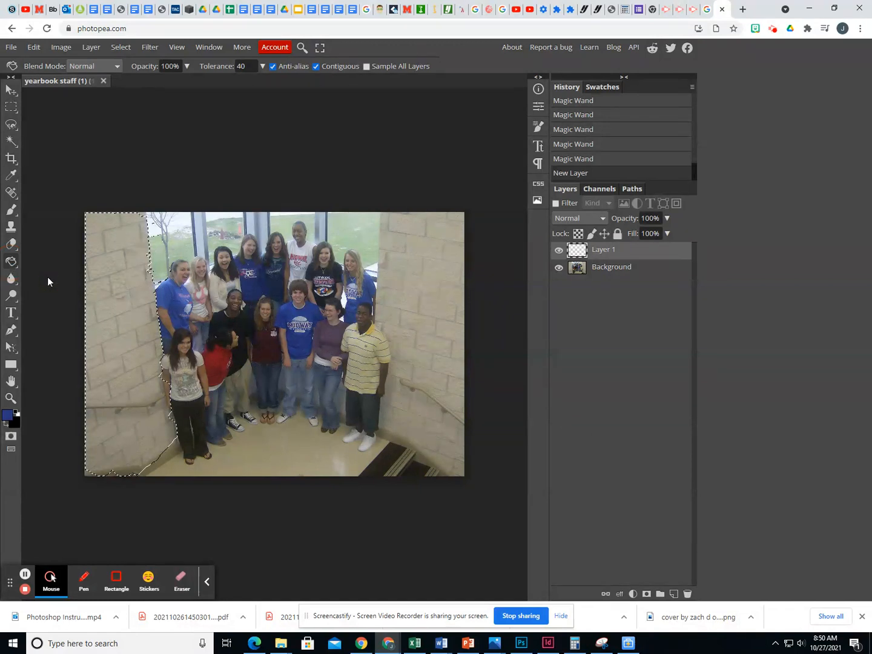
click(118, 285)
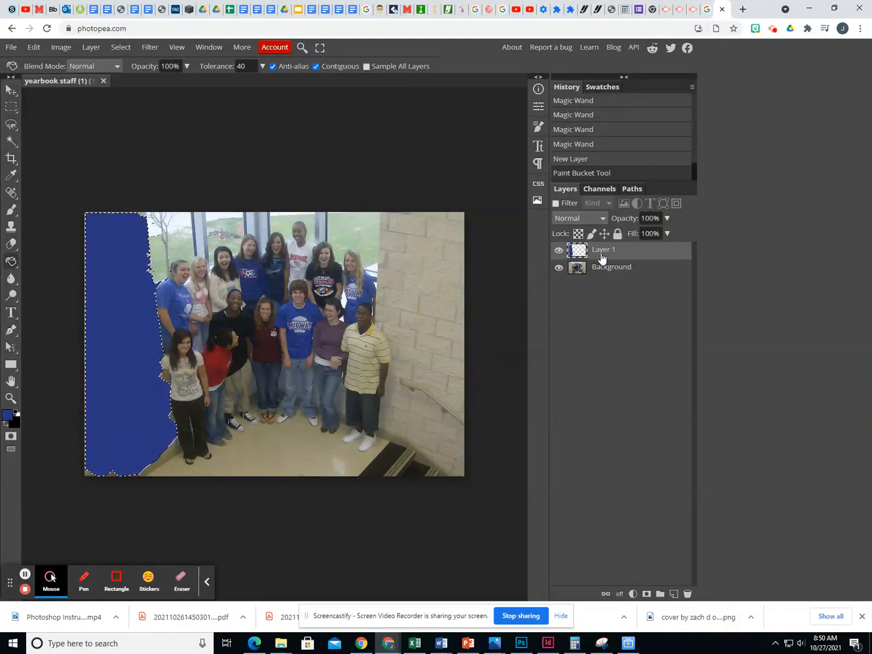
Set the blue layer's blend mode to Multiply and deselect the left wall
click(604, 219)
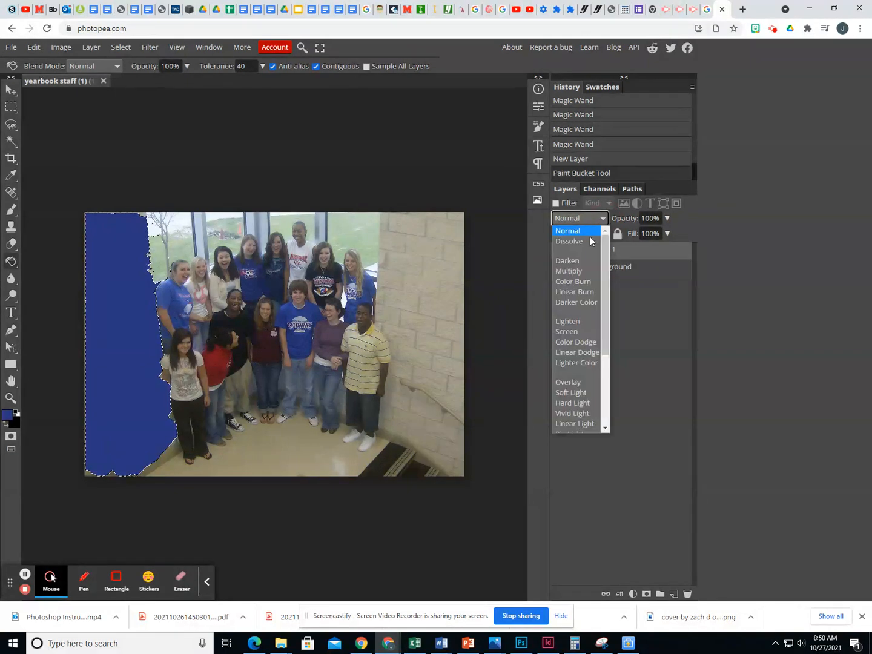
click(580, 272)
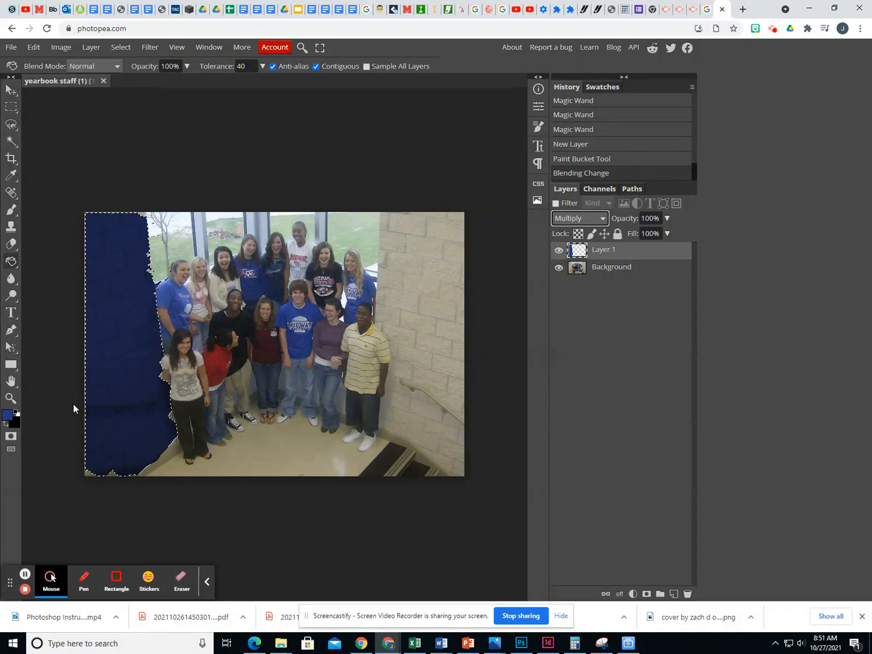
click(122, 48)
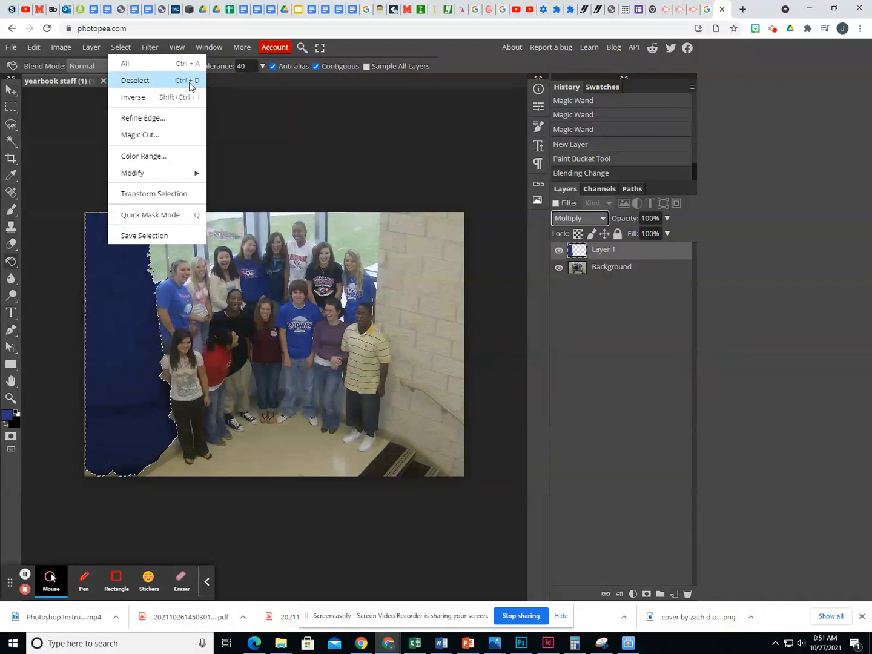
click(164, 83)
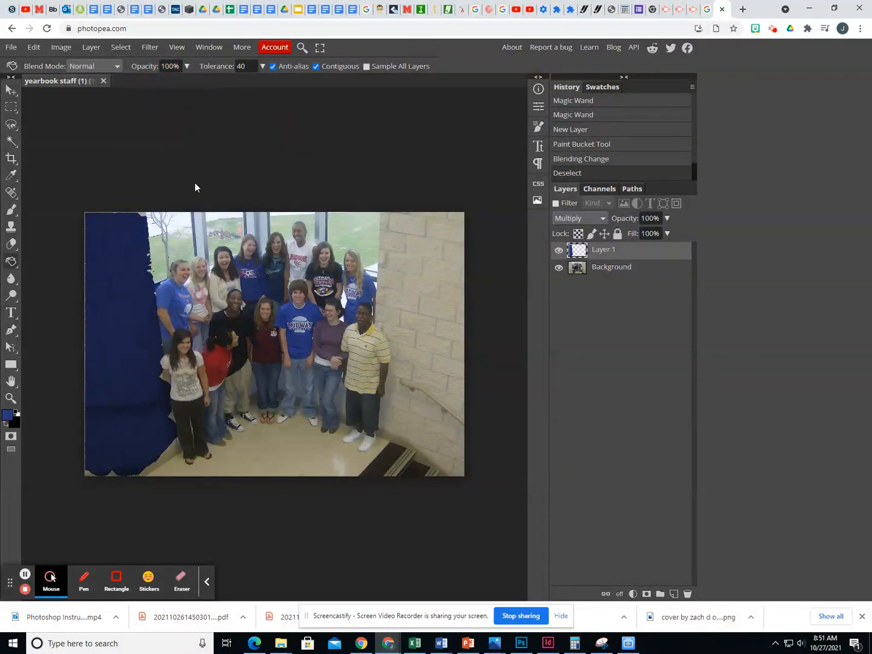
Outline the brick wall on the right side of the photo, from the window edge down past the boy in the striped shirt, as a lasso selection
right_click(11, 124)
click(42, 123)
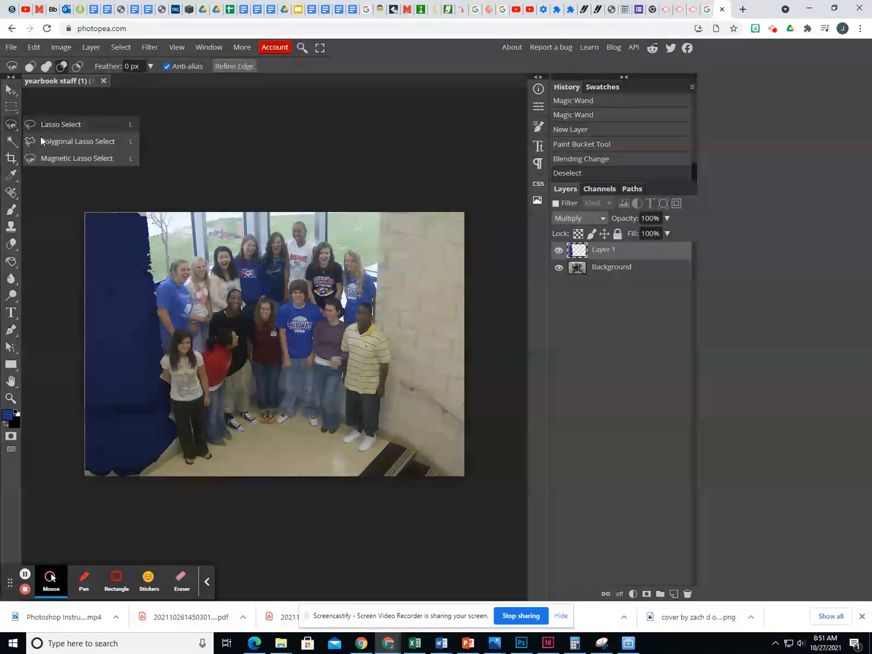
mouse_move(380, 214)
mouse_down()
mouse_move(384, 291)
mouse_move(375, 317)
mouse_up()
click(375, 320)
click(391, 356)
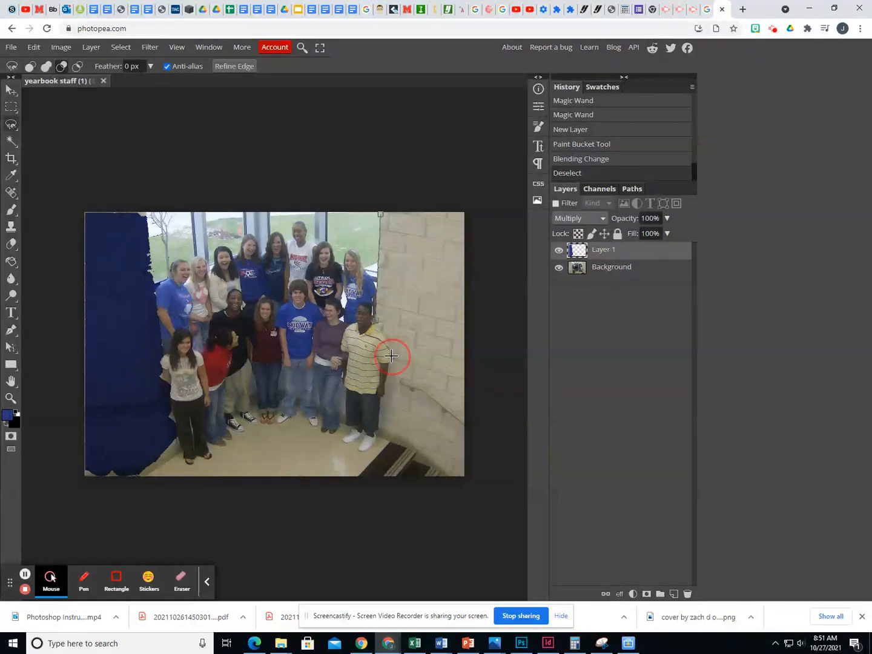
click(387, 399)
click(384, 428)
click(428, 453)
click(465, 474)
click(464, 371)
click(464, 215)
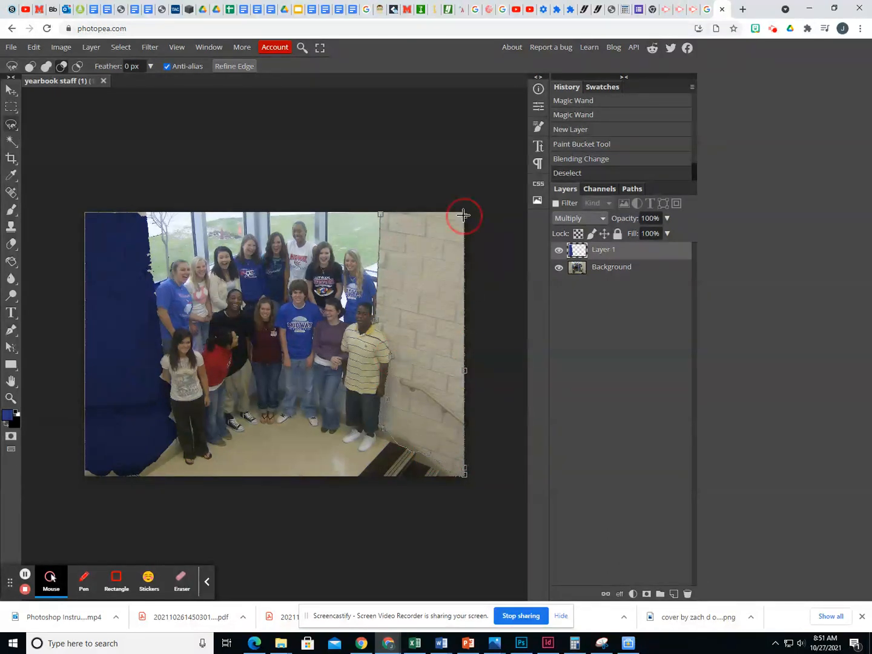
click(387, 219)
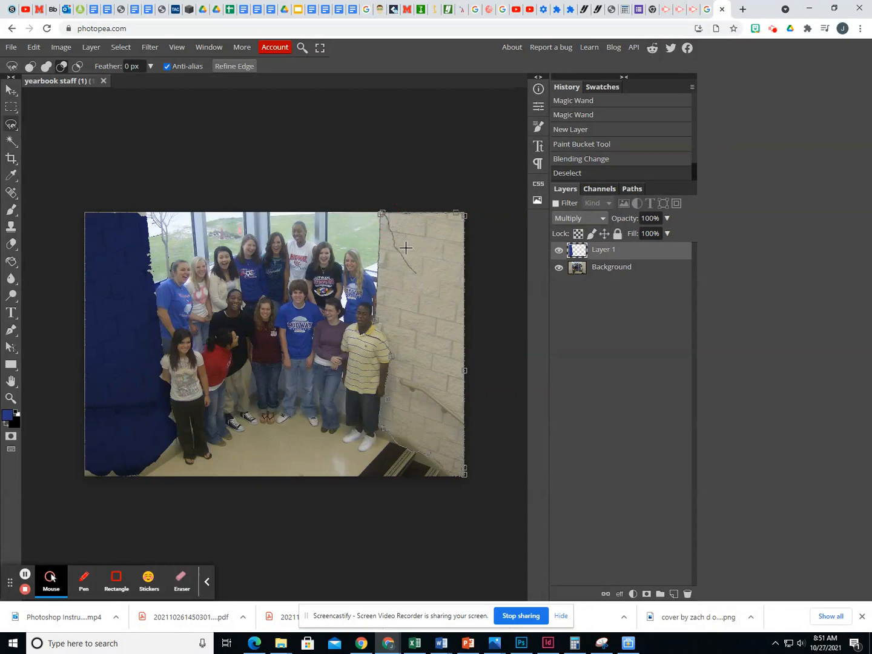
click(381, 213)
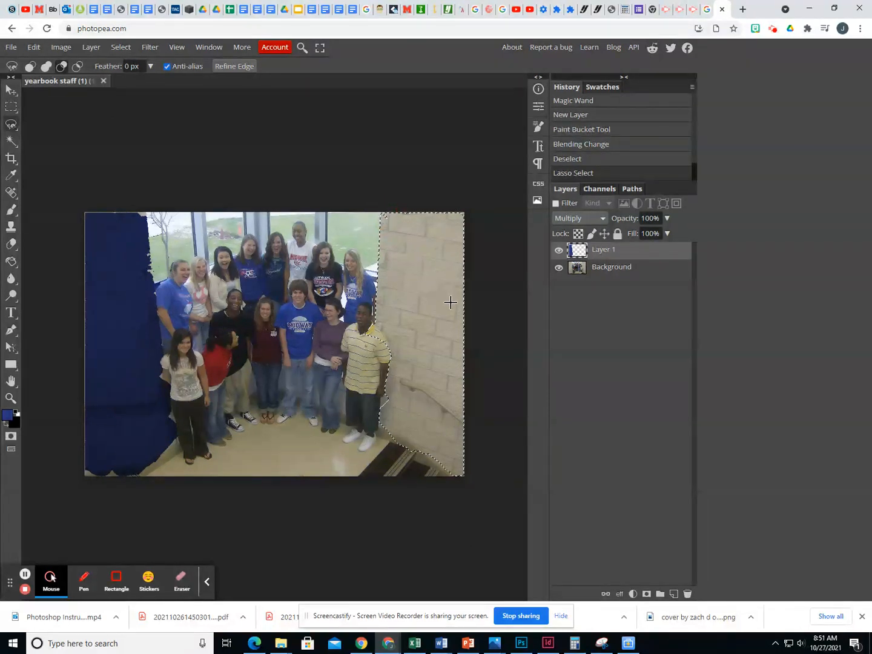
Try to subtract the boy's striped yellow shirt from the right wall selection with the Magic Wand, and clear the selection
right_click(11, 140)
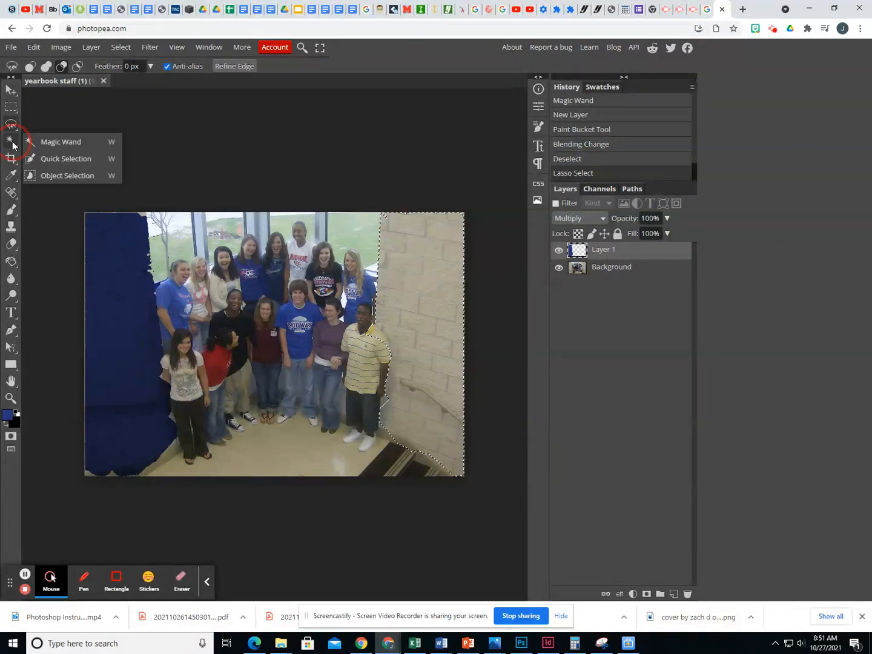
click(43, 142)
click(62, 67)
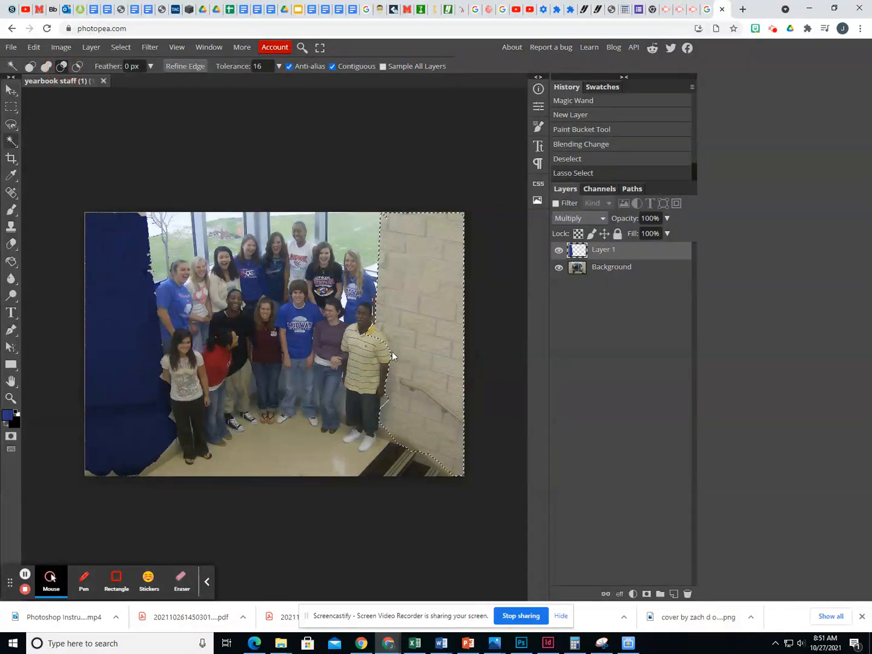
click(371, 333)
click(382, 339)
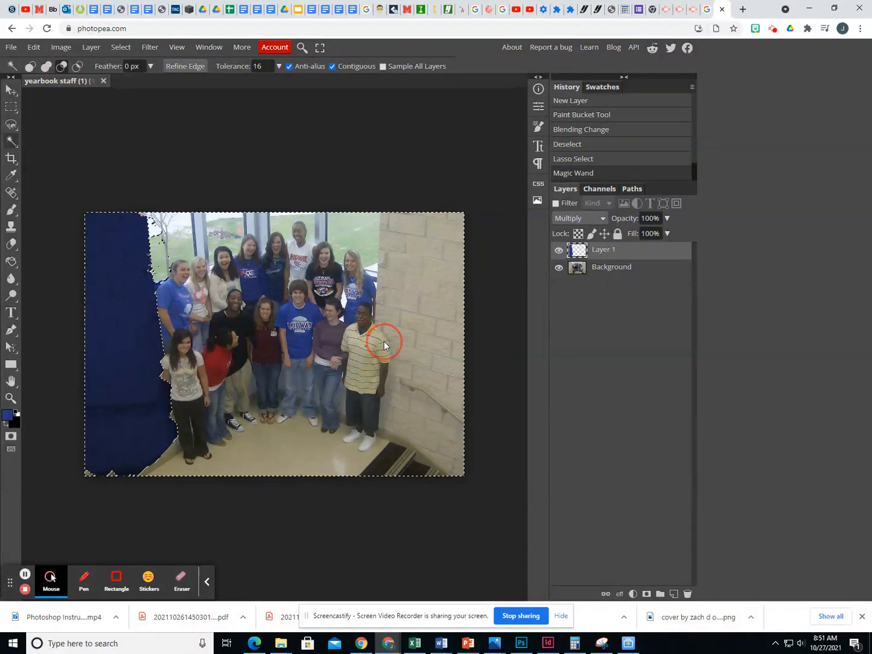
click(361, 340)
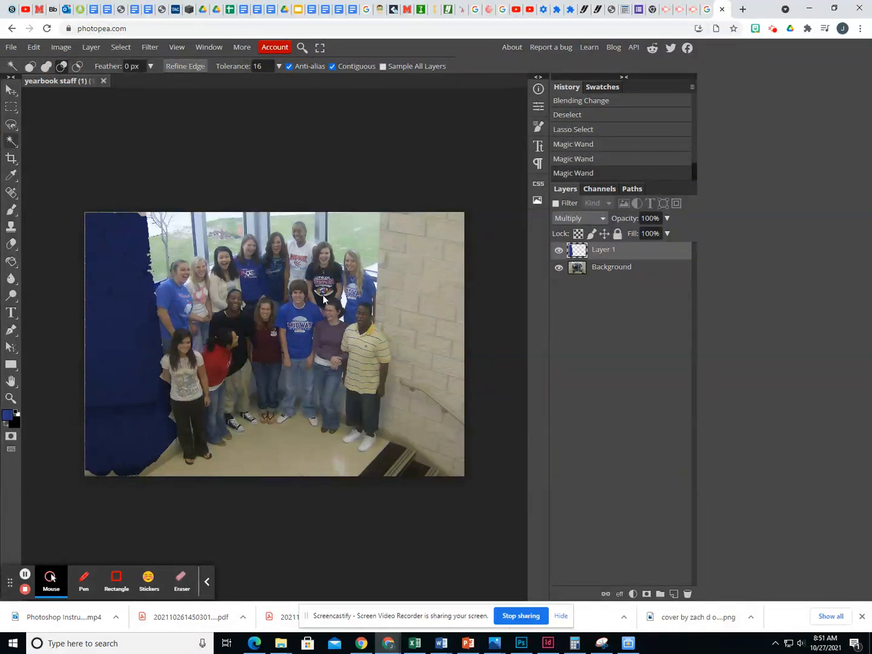
key(ctrl+d)
Reselect the right brick wall with the Magnetic Lasso, following the window edge, the boy's side and the photo's border
click(11, 124)
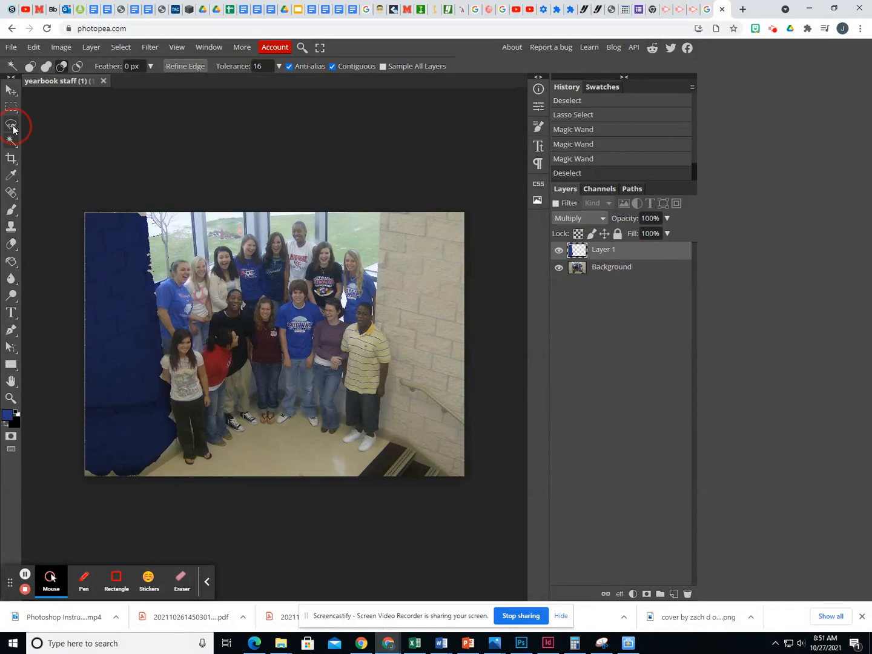
click(49, 158)
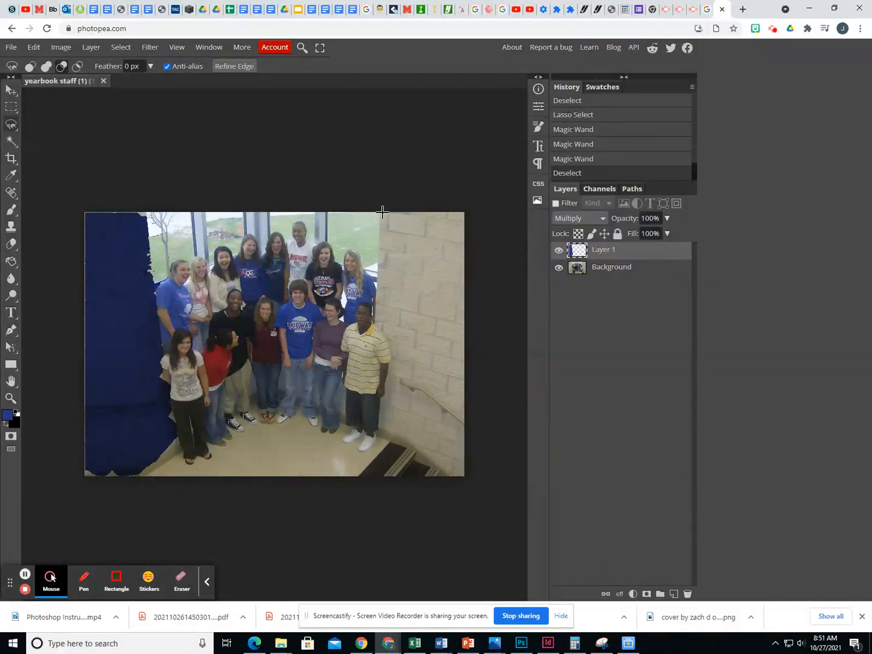
click(382, 212)
click(458, 475)
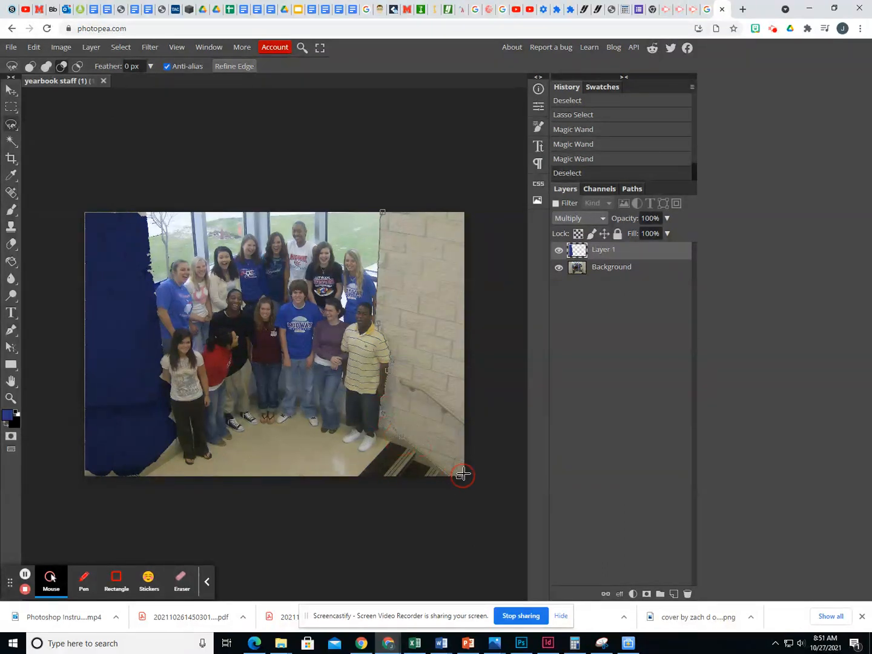
click(463, 211)
click(384, 209)
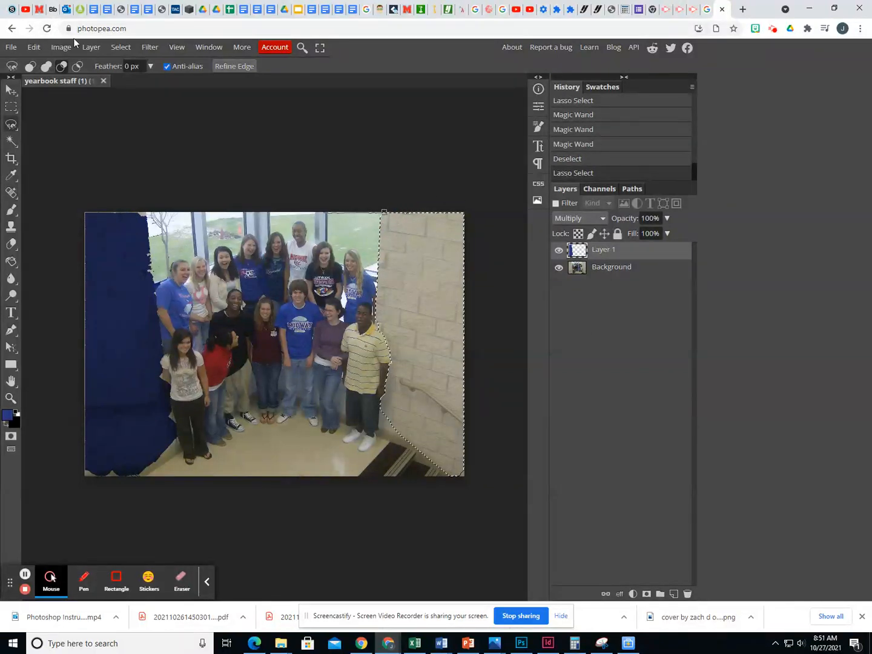
Make the Background layer active and sample a dark red from the photo as the foreground colour with the Eyedropper
click(11, 107)
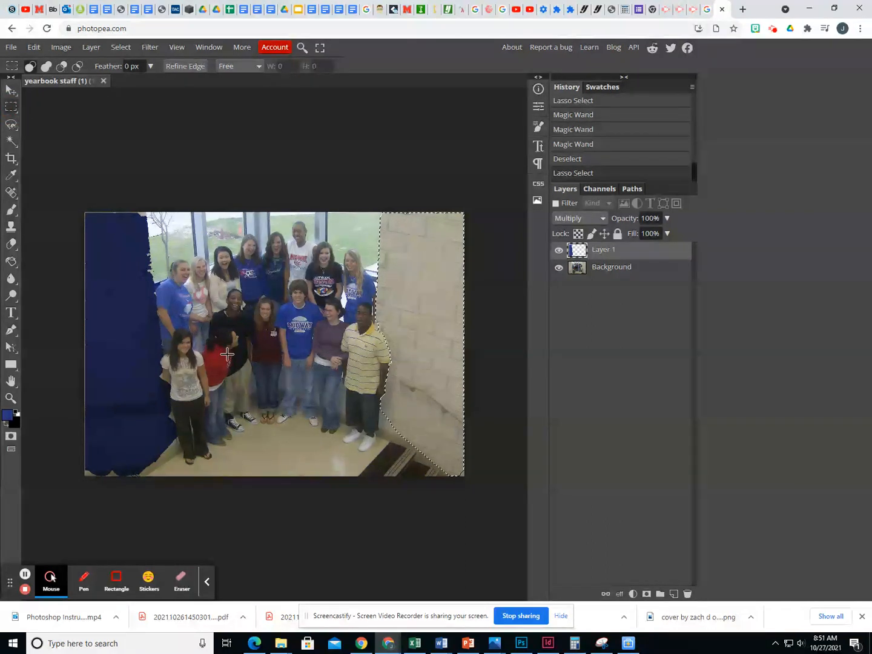
click(580, 271)
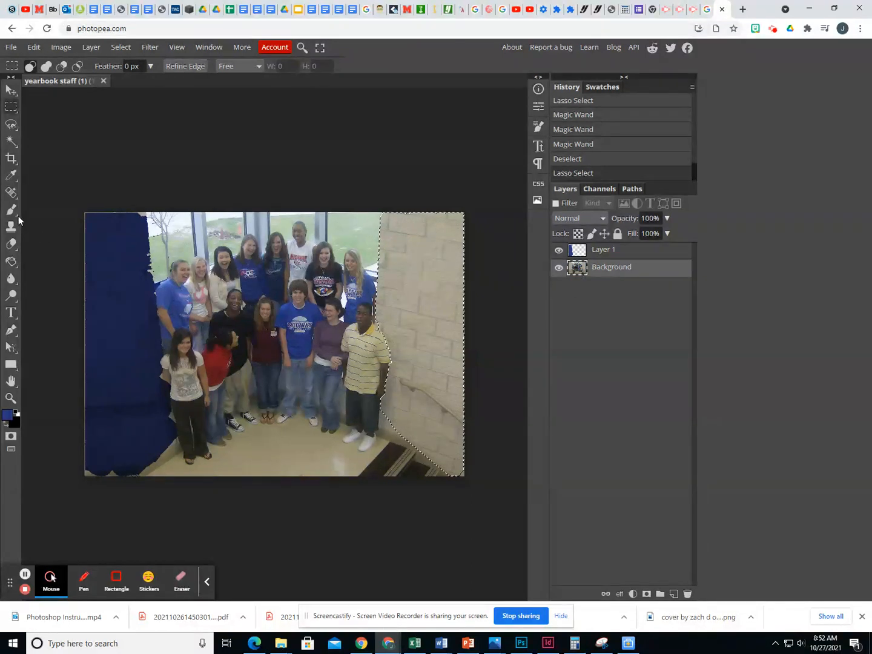
click(11, 175)
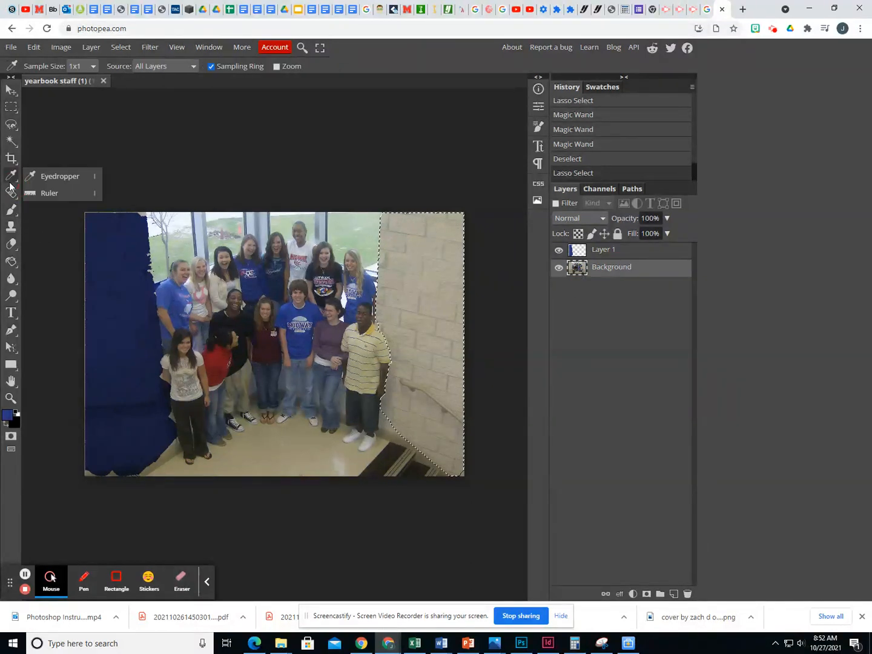
click(53, 179)
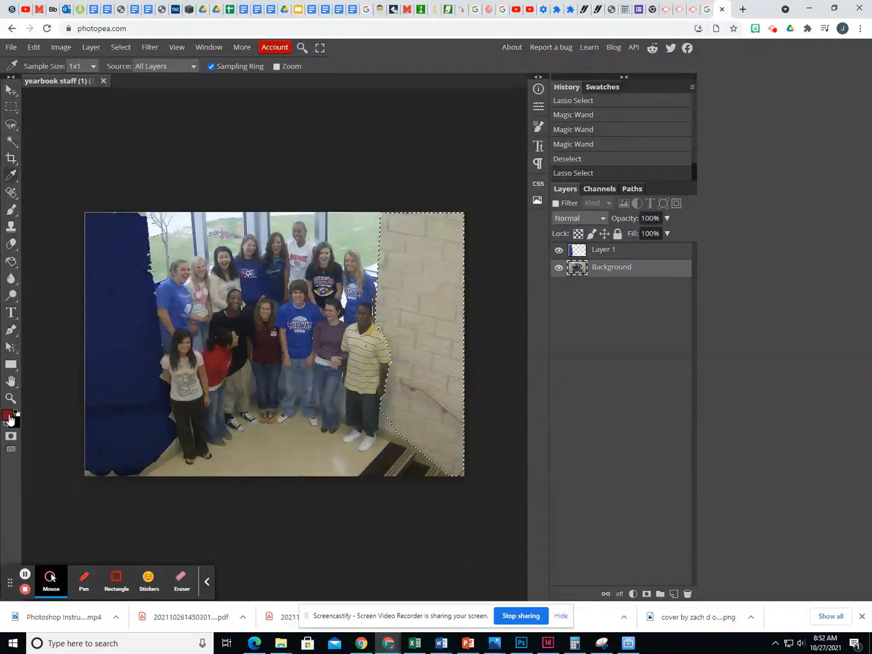
Add a new layer above the Background and fill the right wall selection with the red using the Paint Bucket
click(88, 49)
mouse_move(97, 64)
click(218, 63)
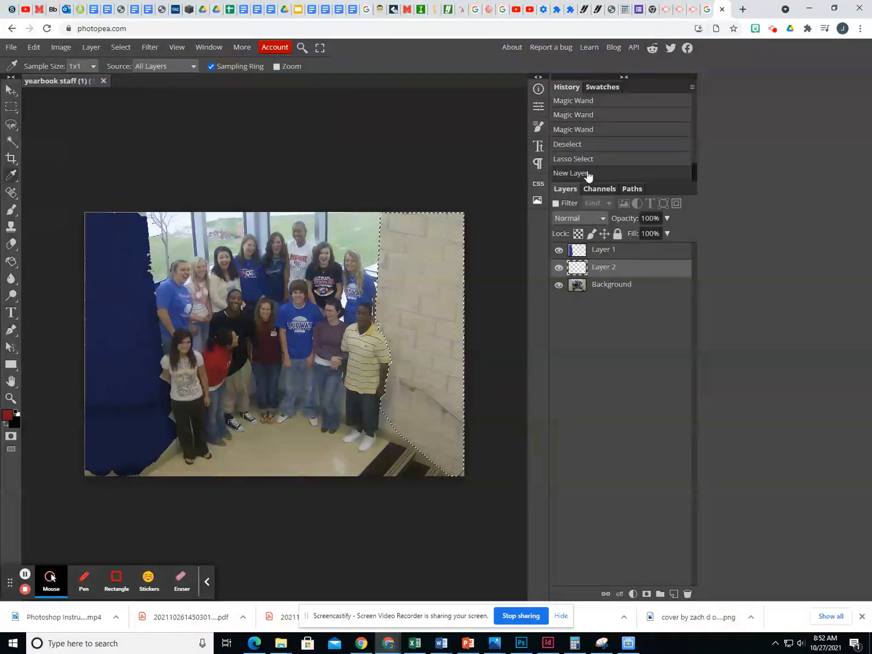
click(11, 262)
click(419, 275)
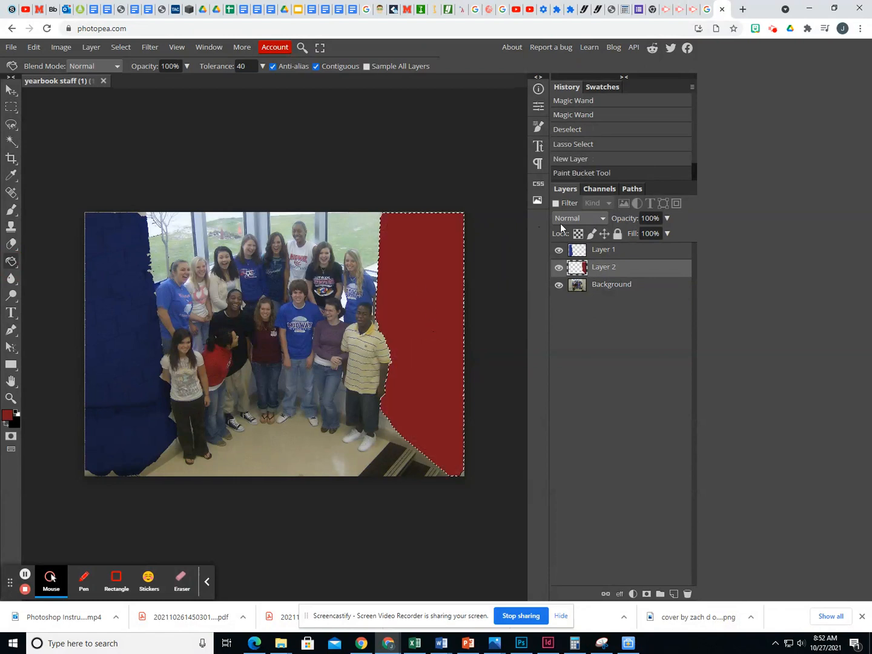
Set the red wall layer's blend mode to Multiply and clear the right wall selection
click(603, 219)
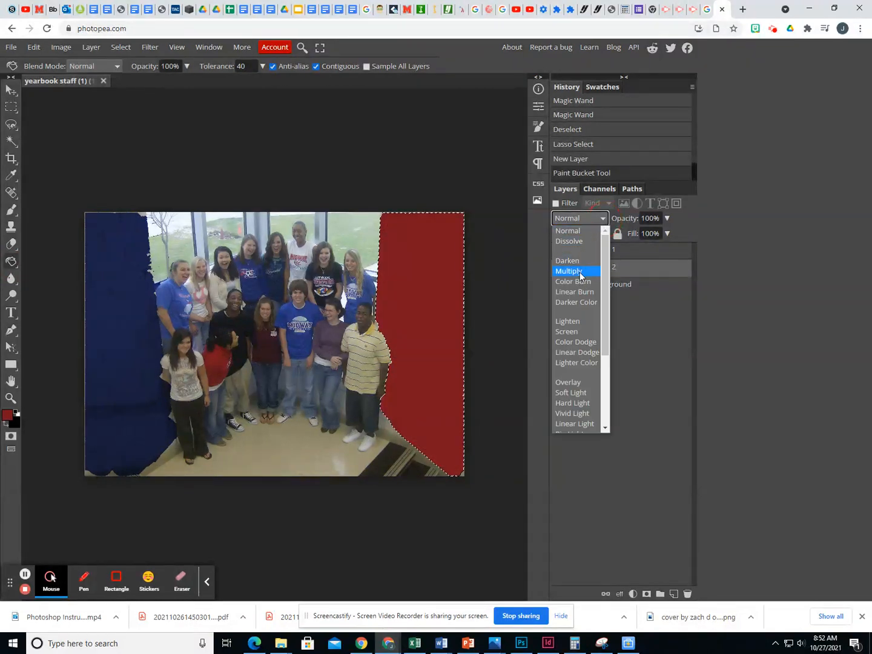
click(578, 271)
click(10, 107)
click(159, 177)
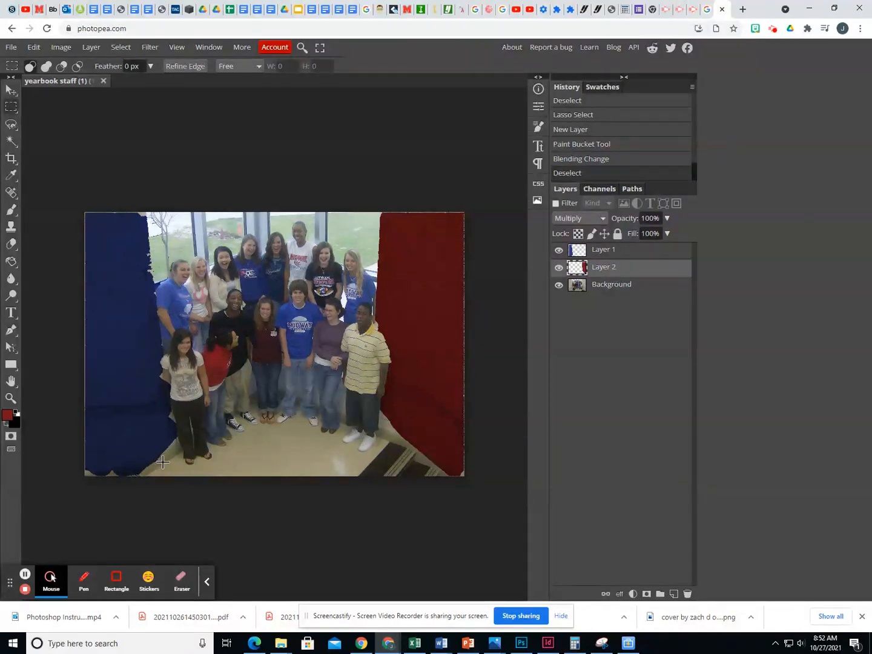
Look through the file formats available for exporting the image, without exporting it
click(13, 49)
click(47, 205)
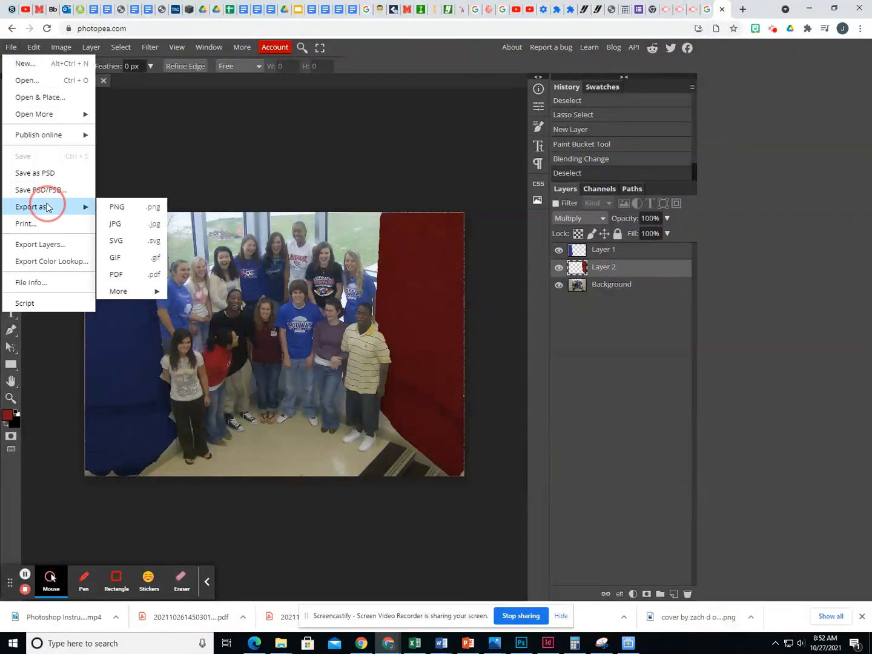
click(226, 163)
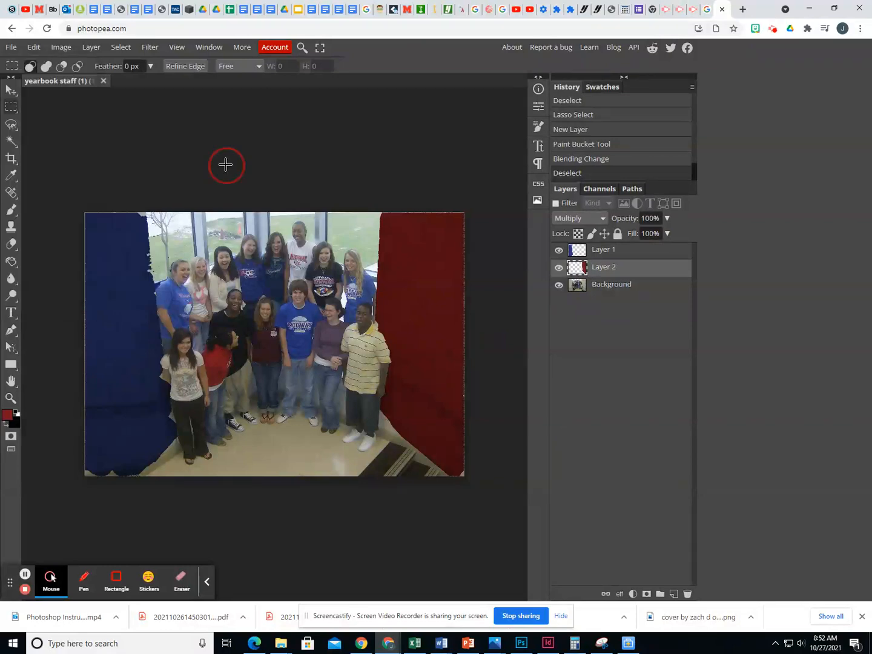